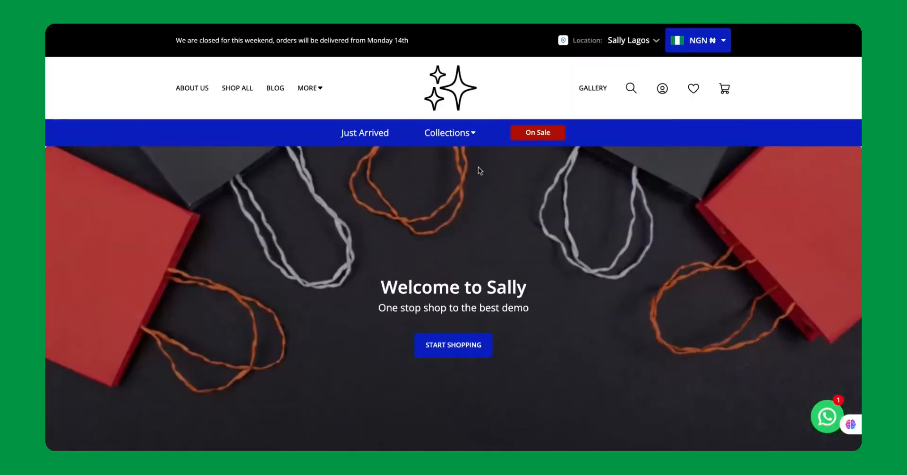
- Open the Kemi Handcream product page and review the cart's contents and free-shipping progress
scroll(478, 168, "down", 10)
scroll(478, 166, "down", 15)
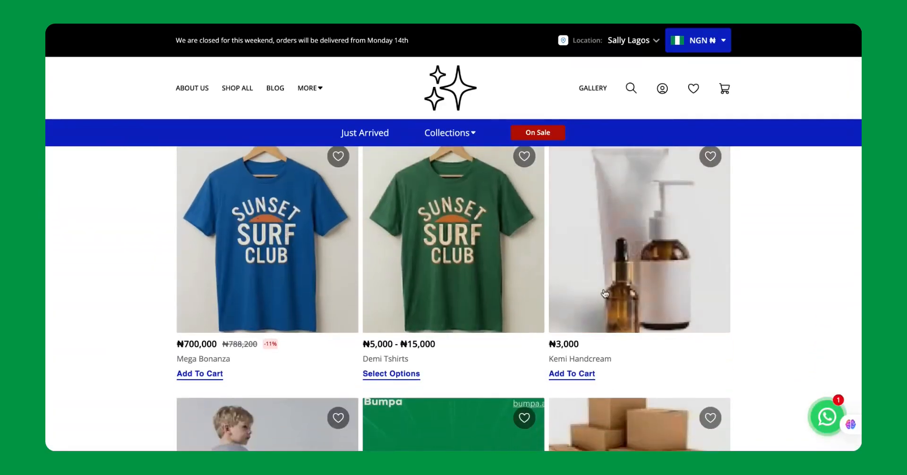
left_click(605, 274)
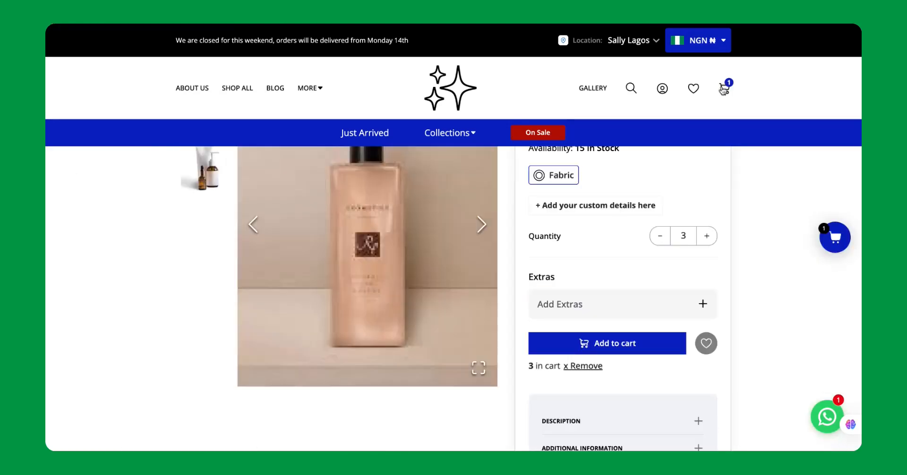
left_click(723, 89)
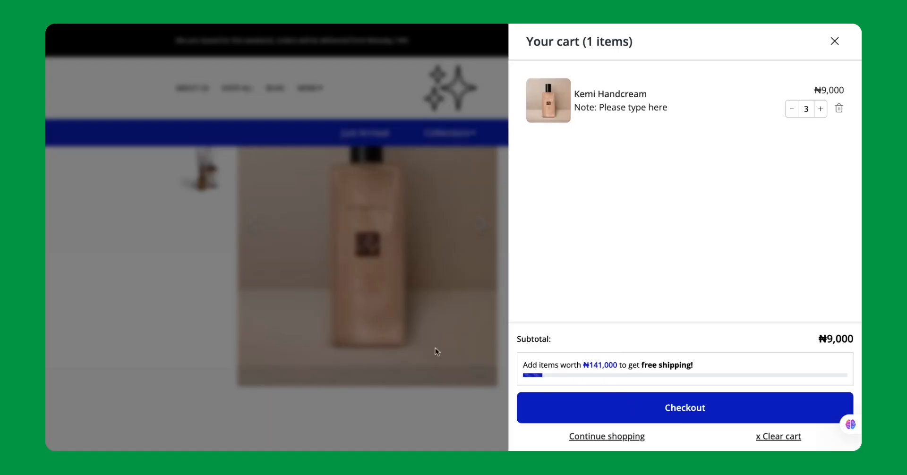
left_click(834, 41)
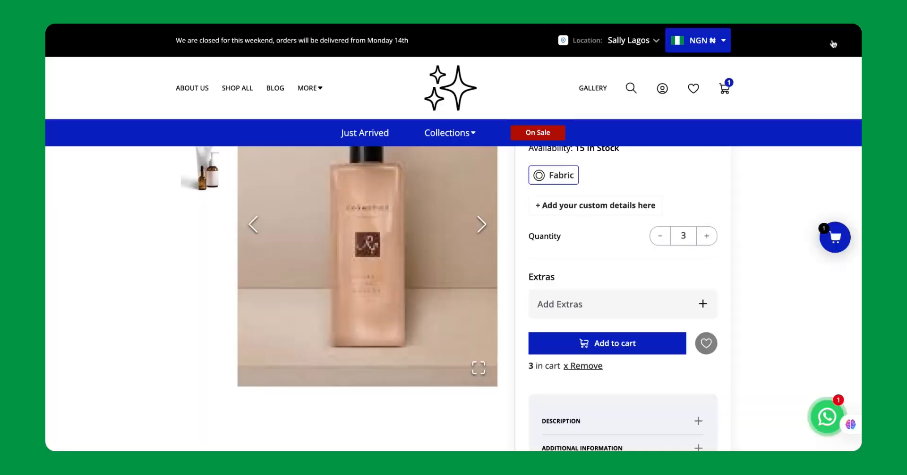
scroll(626, 222, "down", 4)
scroll(373, 208, "up", 7)
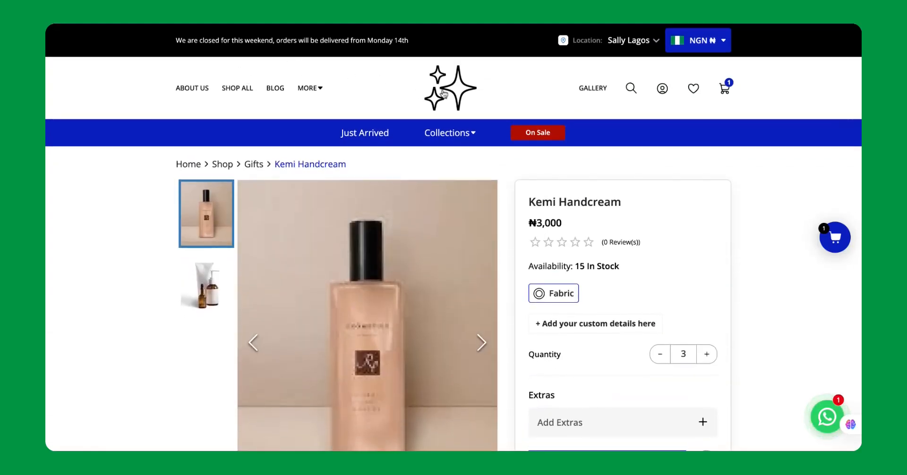
- Return to the store's home page and open the Demi Tshirts product page
left_click(443, 93)
scroll(401, 289, "down", 15)
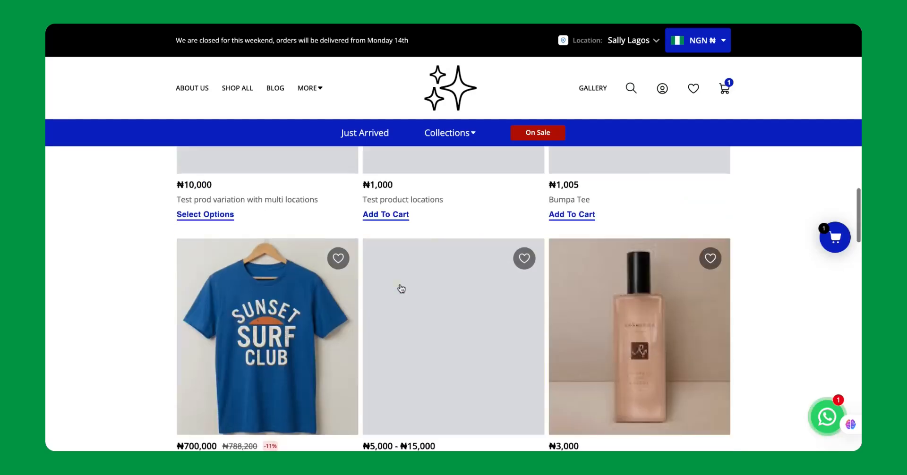
left_click(425, 272)
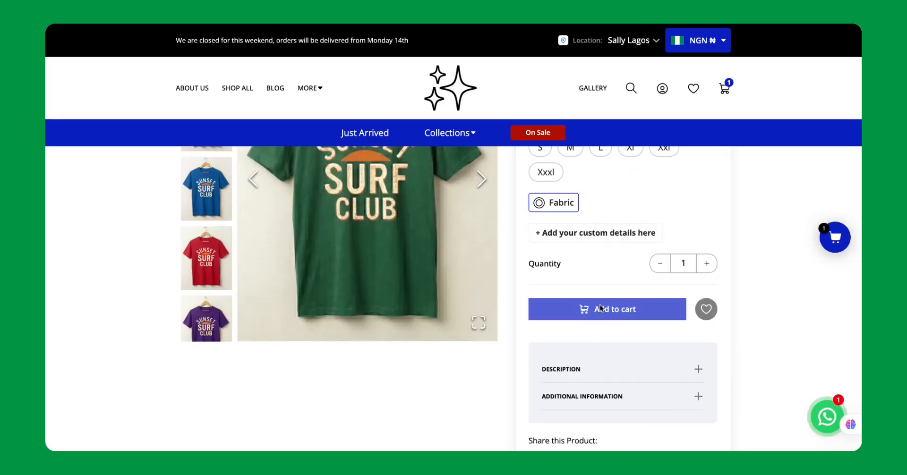
- Add four Demi Tshirts in size S to the cart and check the cart's free-shipping progress
scroll(534, 188, "up", 3)
left_click(541, 309)
scroll(574, 373, "down", 1)
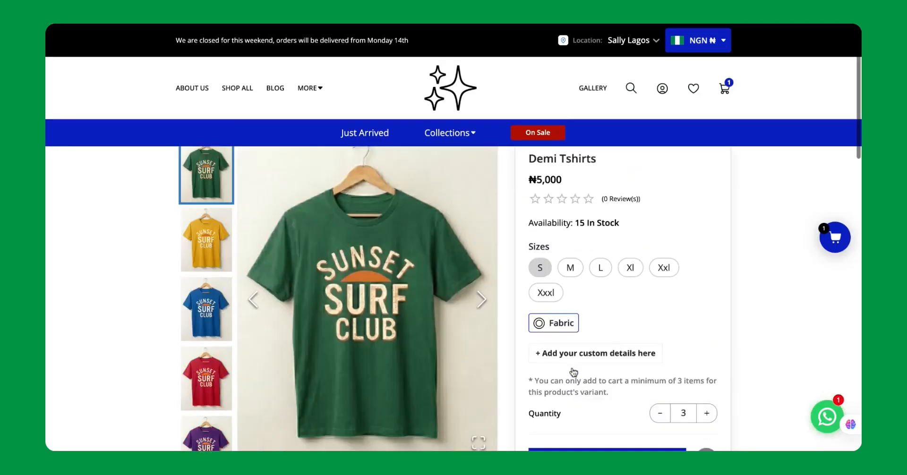
scroll(573, 372, "down", 2)
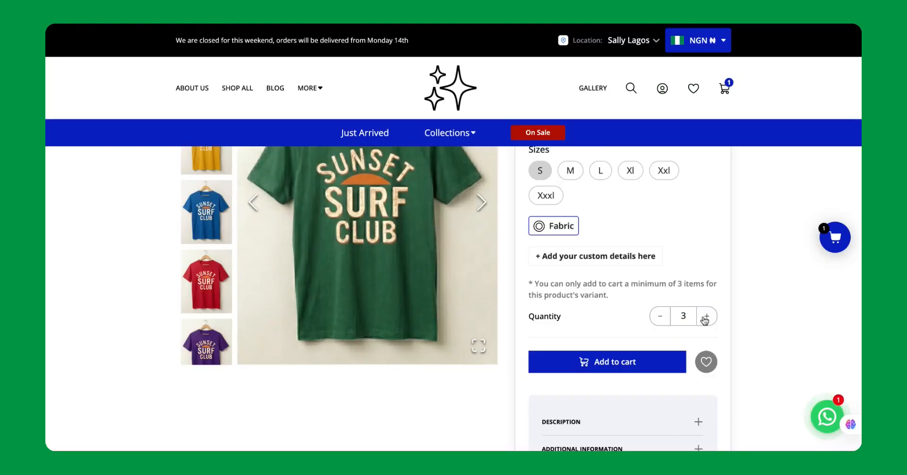
left_click(704, 317)
left_click(640, 334)
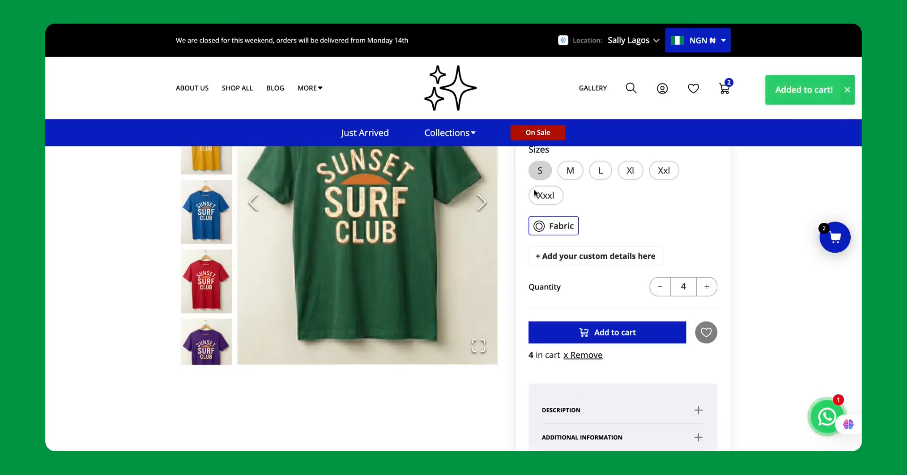
left_click(721, 92)
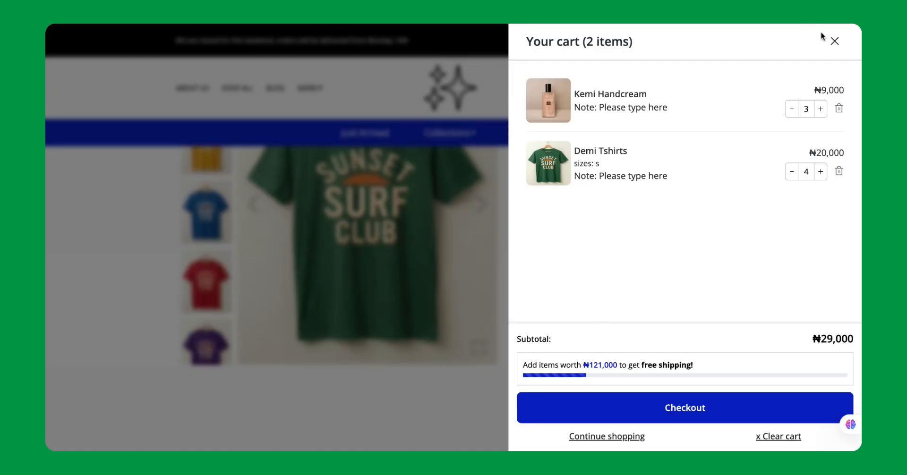
left_click(834, 41)
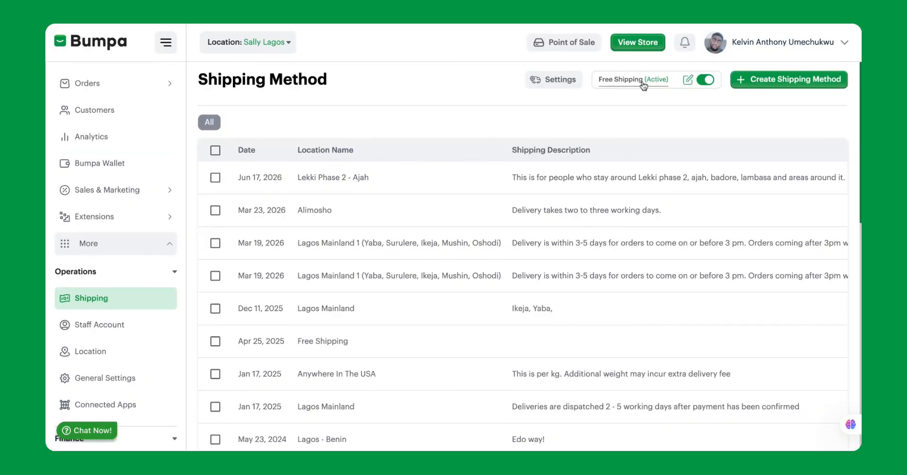
- In the Bumpa dashboard, deactivate the Free Shipping method and activate it again
left_click(705, 80)
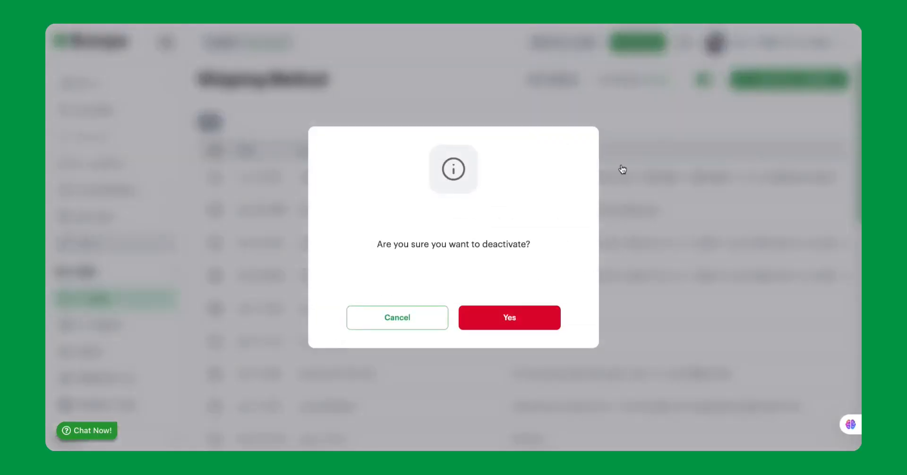
left_click(498, 322)
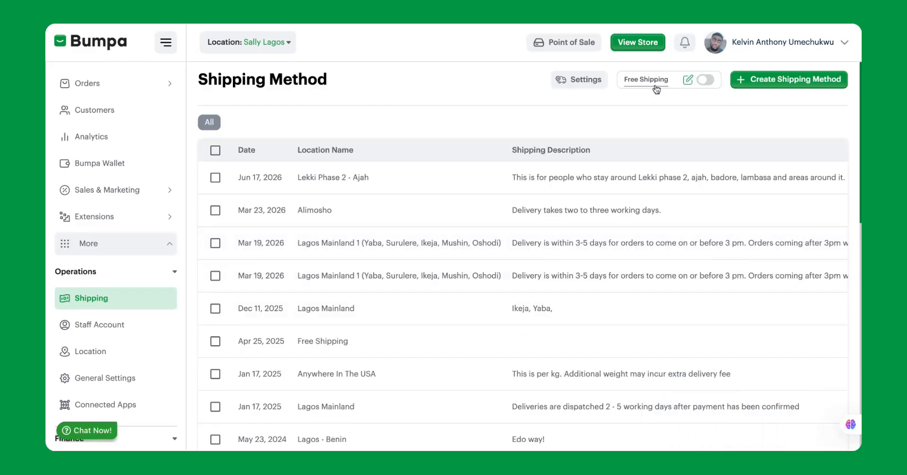
left_click(705, 80)
left_click(514, 319)
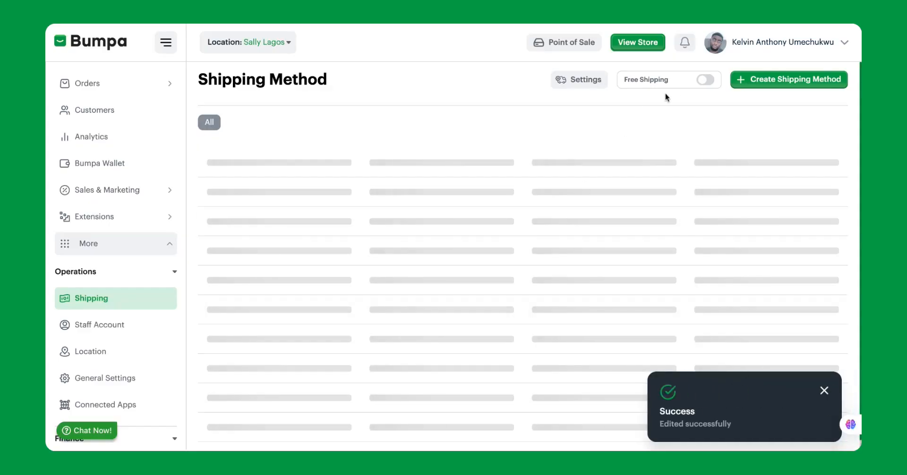
- Edit the Free Shipping details, setting the minimum cart item to 10 and the minimum cart amount to ₦200,000
left_click(687, 83)
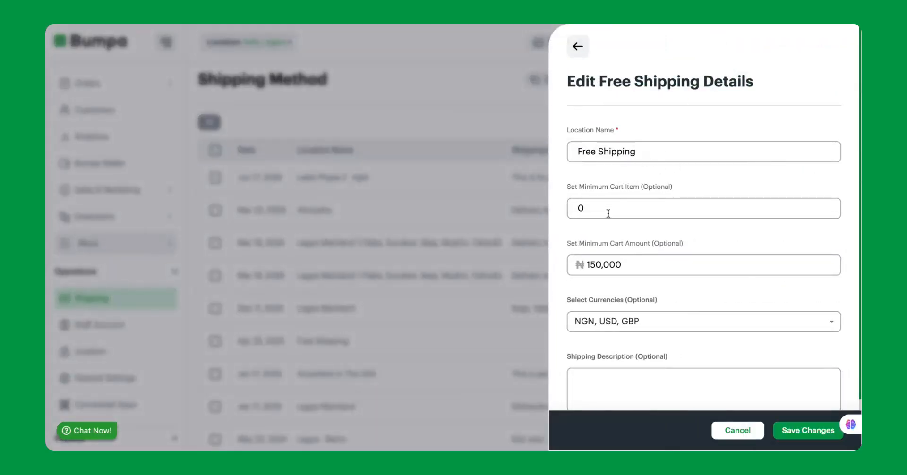
left_click_drag(648, 151, 575, 151)
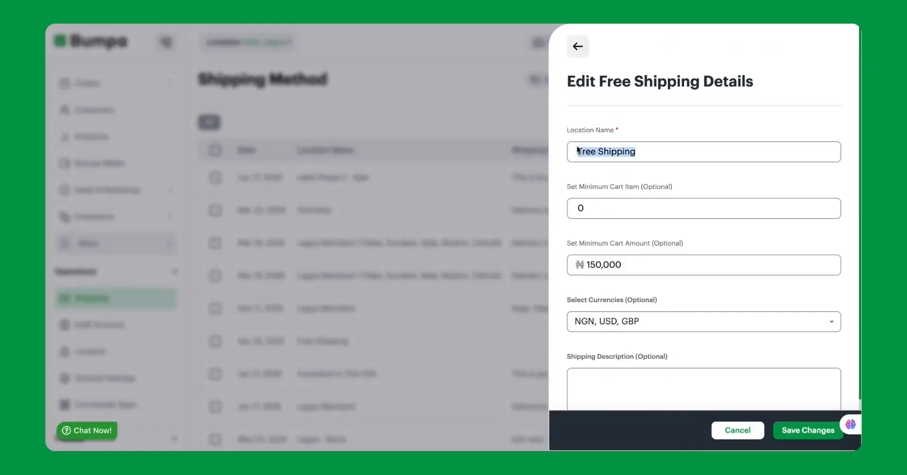
left_click(588, 190)
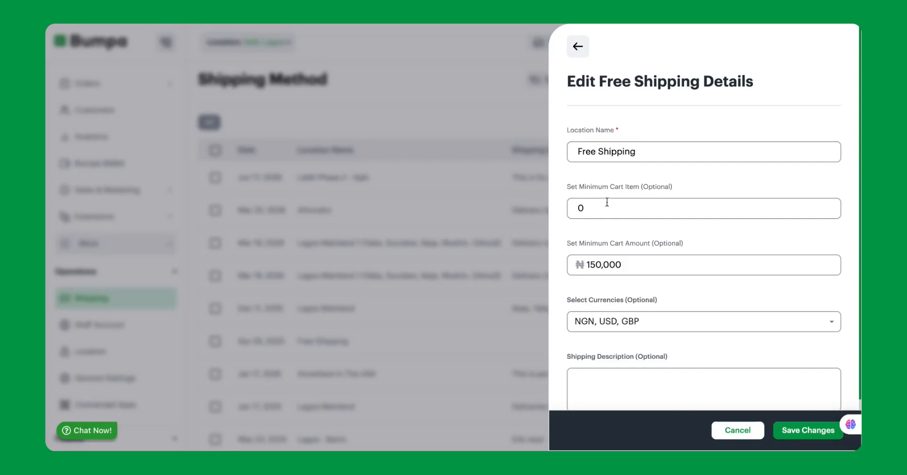
left_click(598, 196)
key("BackSpace")
type("10")
left_click_drag(631, 265, 579, 265)
key("BackSpace")
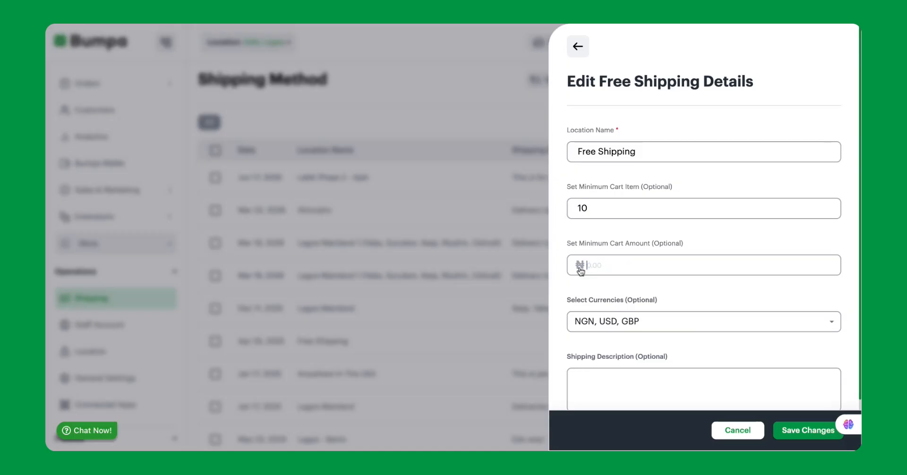
type("20000")
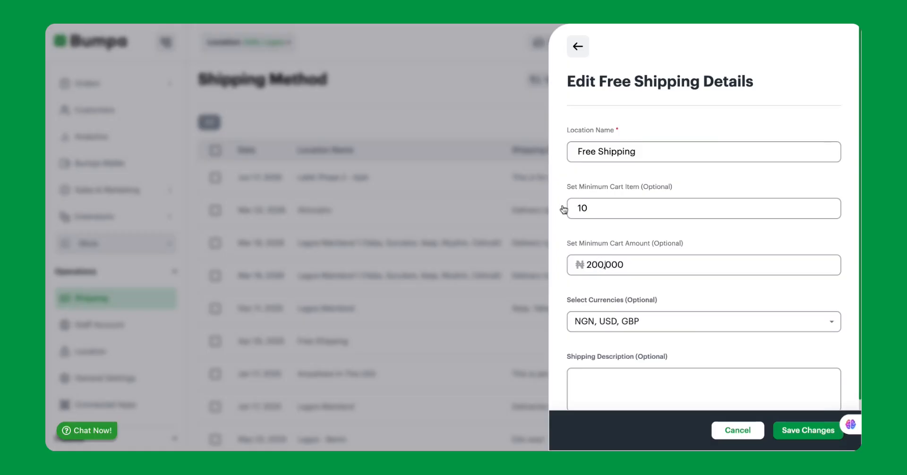
- Add EUR, CAD and KES to the Free Shipping currencies and remove them again
scroll(605, 265, "down", 1)
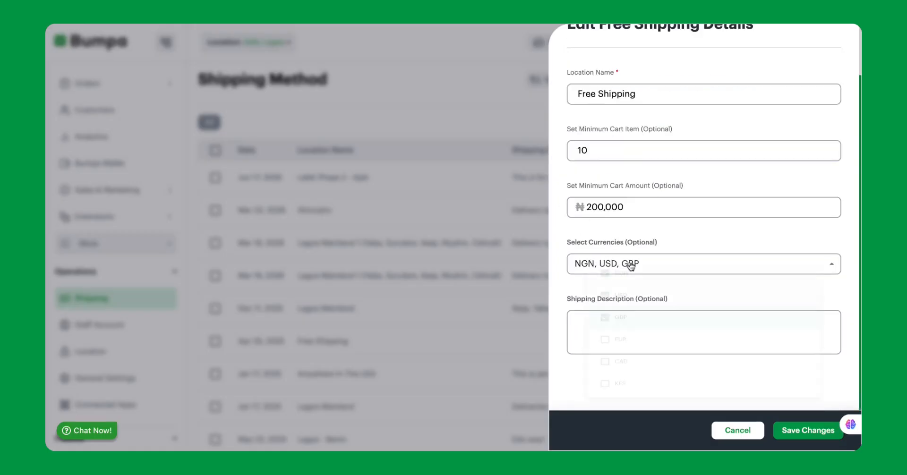
left_click(630, 264)
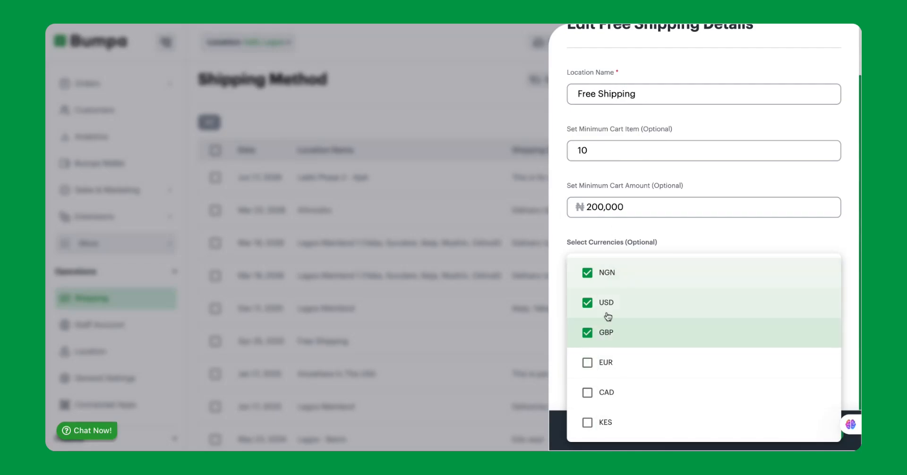
left_click(586, 364)
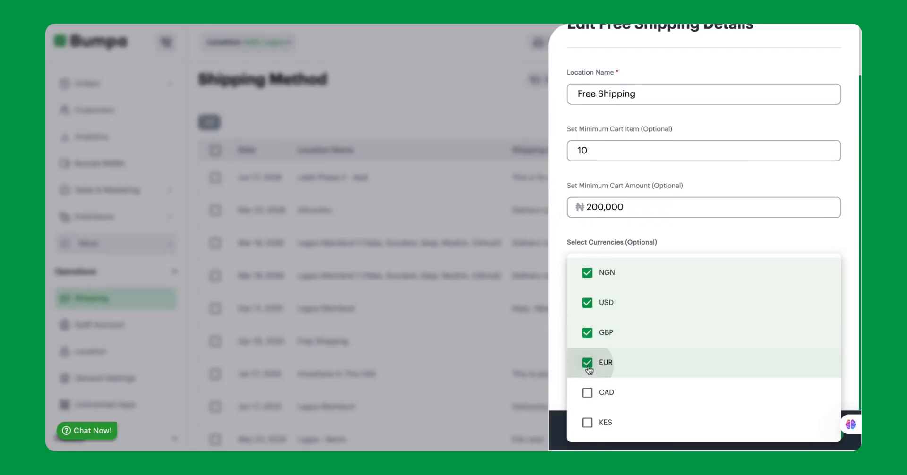
left_click(586, 395)
left_click(587, 421)
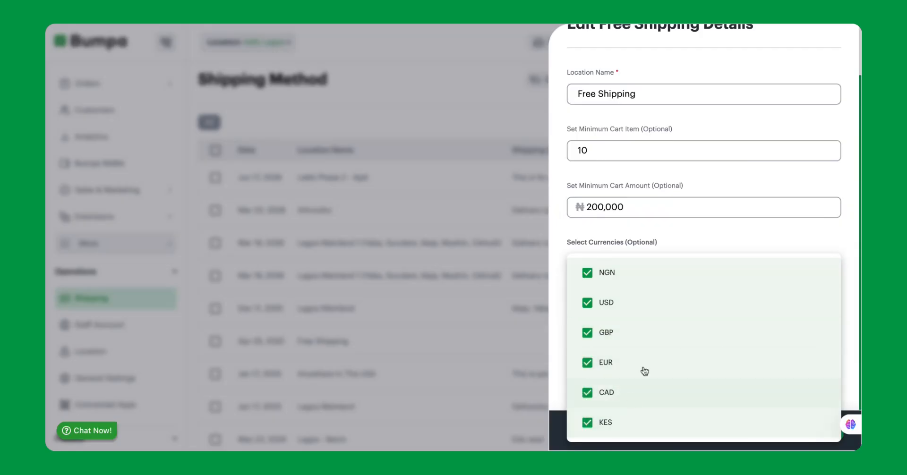
left_click(593, 367)
left_click(588, 393)
left_click(588, 423)
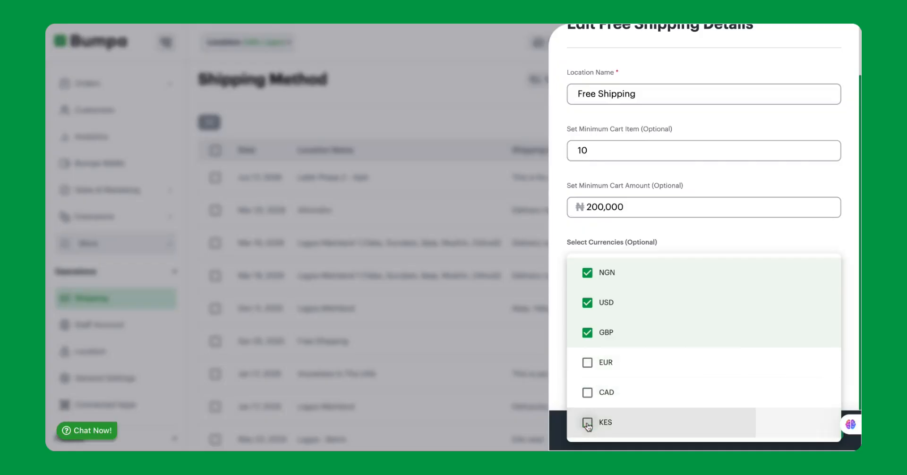
left_click(704, 248)
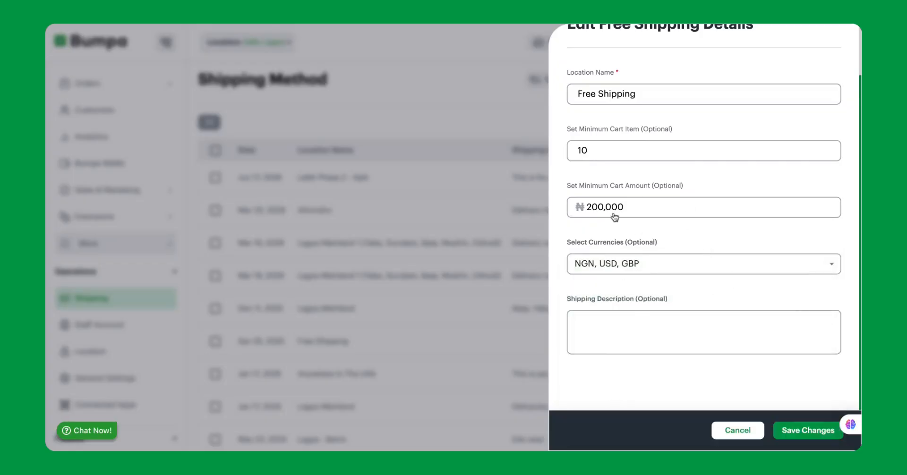
- Enter the shipping description "Hit the threshold to qualify for free shipping and a surprise gift!" and save the changes
left_click(612, 320)
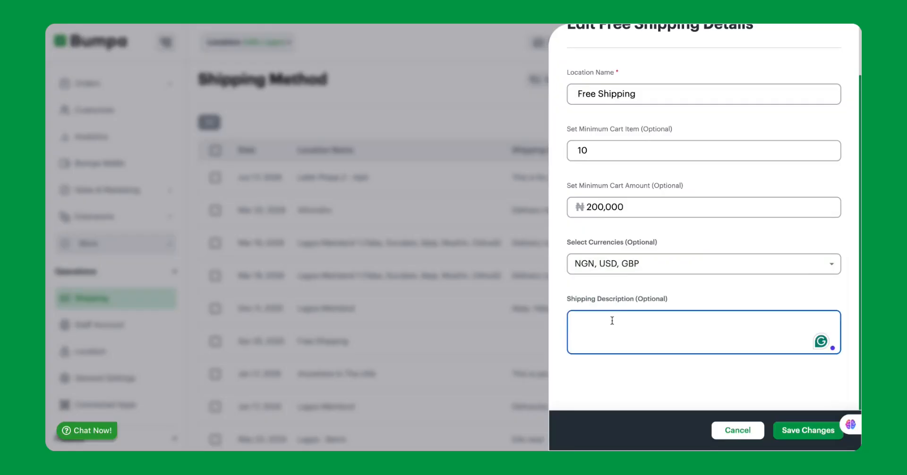
type("Se")
key("BackSpace")
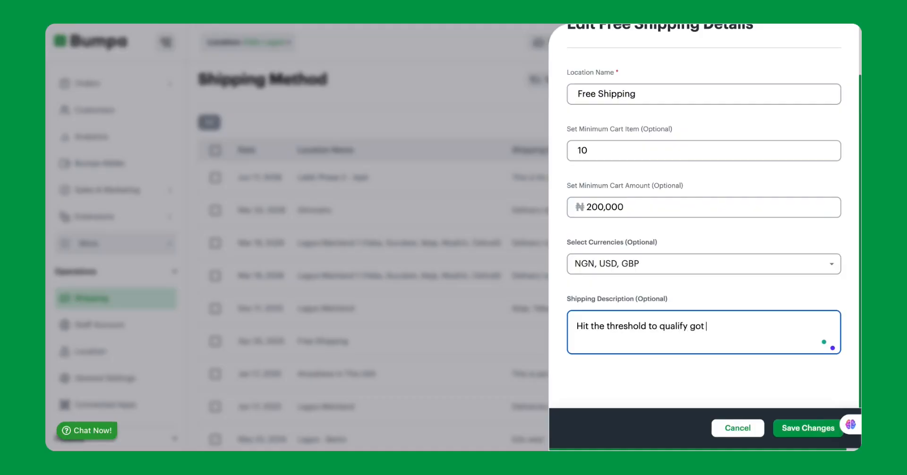
key("BackSpace")
key("BackSpace")
type("for free shipping and a surp")
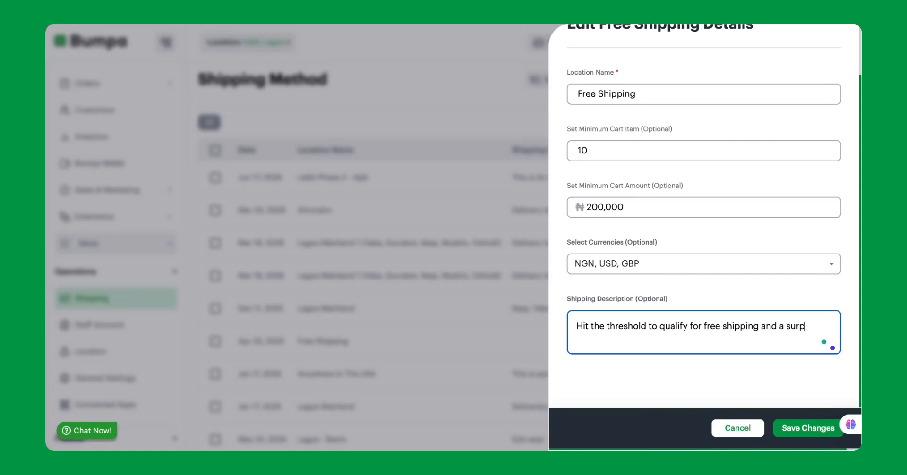
type("rise gift!")
left_click(814, 428)
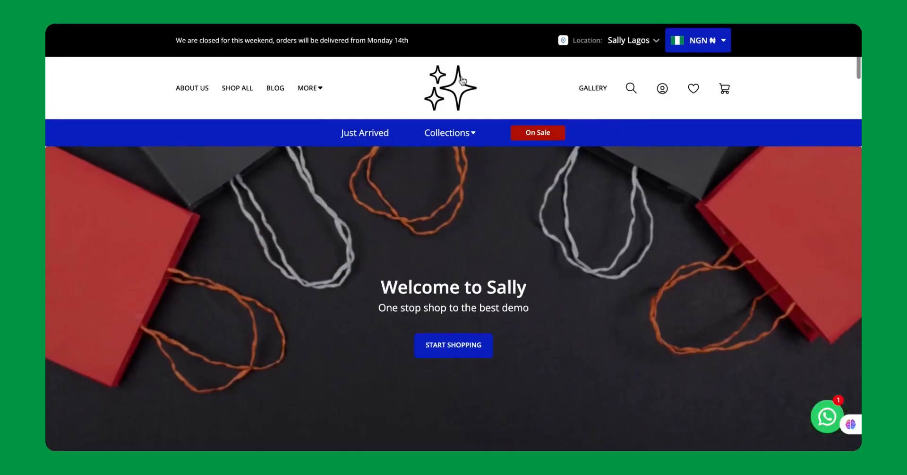
- On the Sally storefront, browse the Watches collection and open the Silver Stone Watch product page
scroll(569, 215, "down", 10)
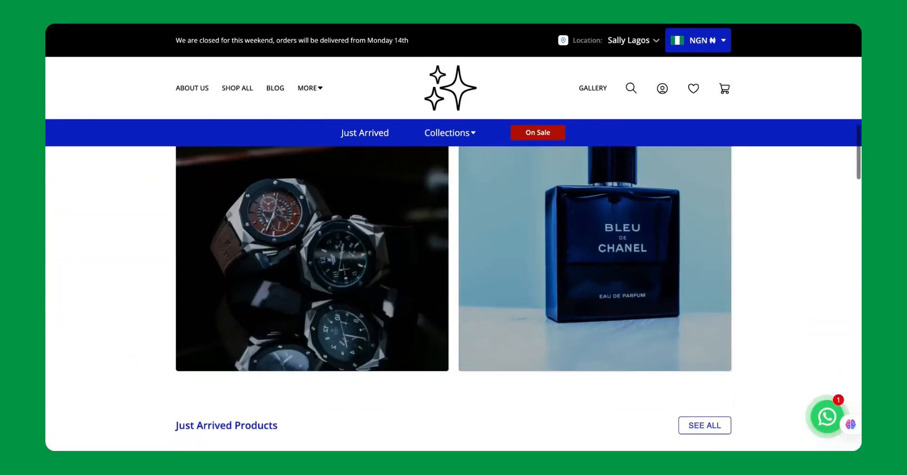
left_click(382, 227)
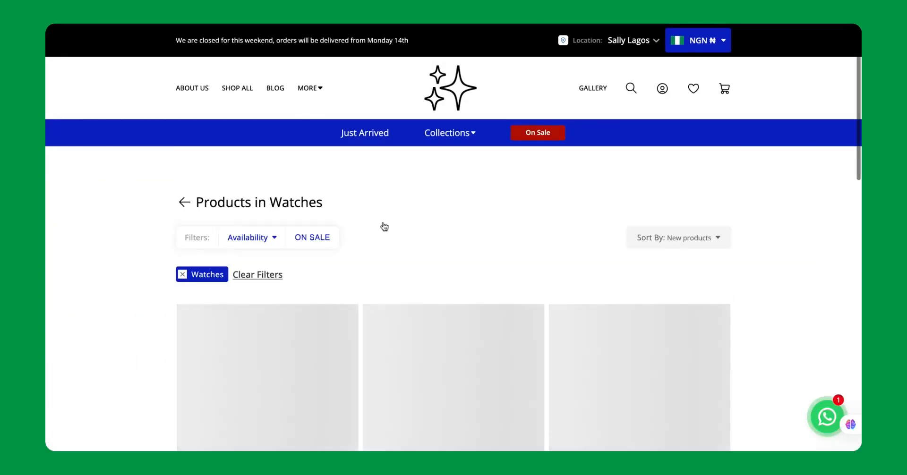
scroll(472, 289, "down", 4)
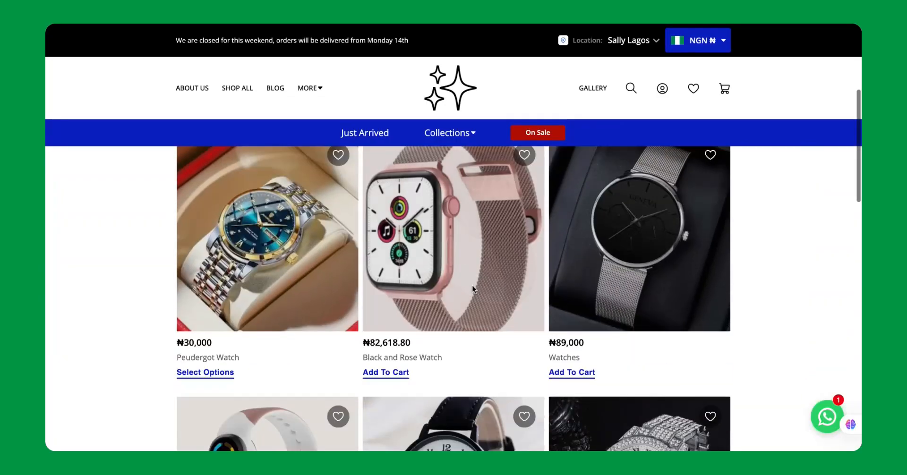
scroll(472, 289, "down", 2)
scroll(636, 220, "down", 4)
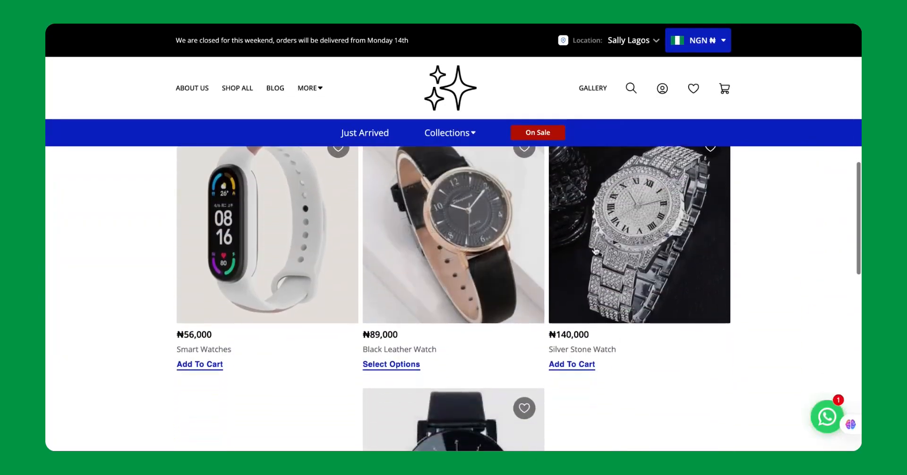
left_click(636, 219)
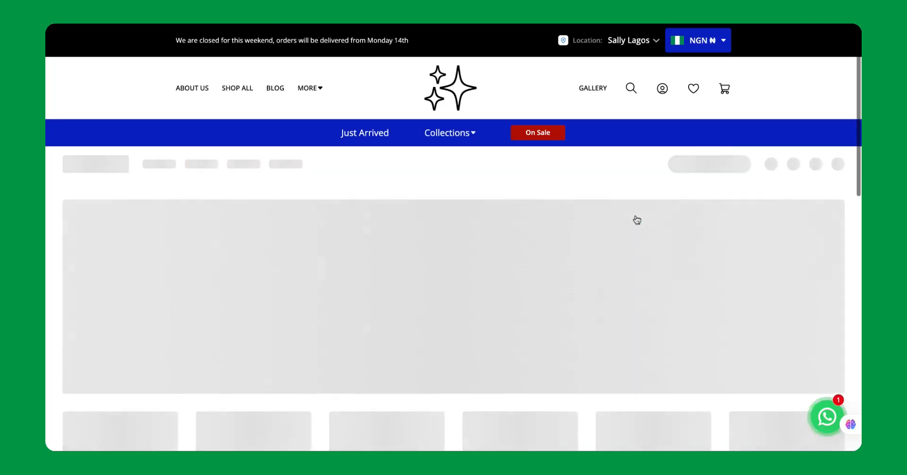
- Add one Silver Stone Watch to the cart and check the cart's free-shipping progress
scroll(646, 305, "down", 3)
left_click(608, 347)
left_click(723, 89)
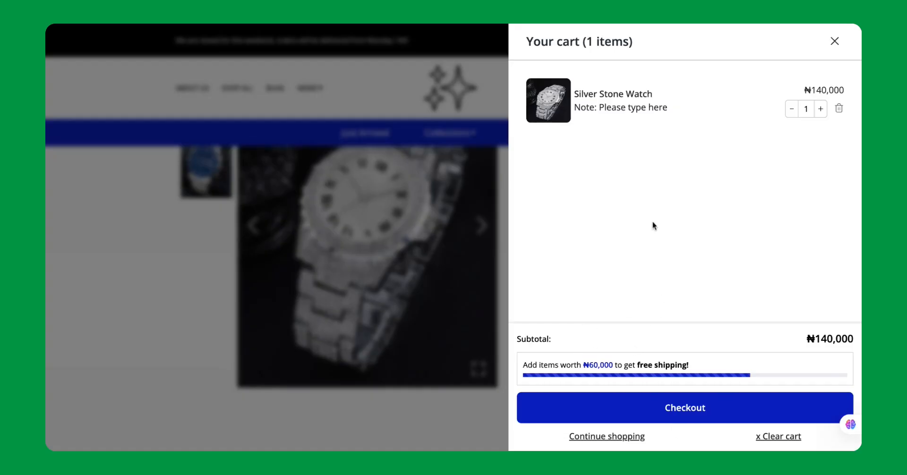
left_click(834, 42)
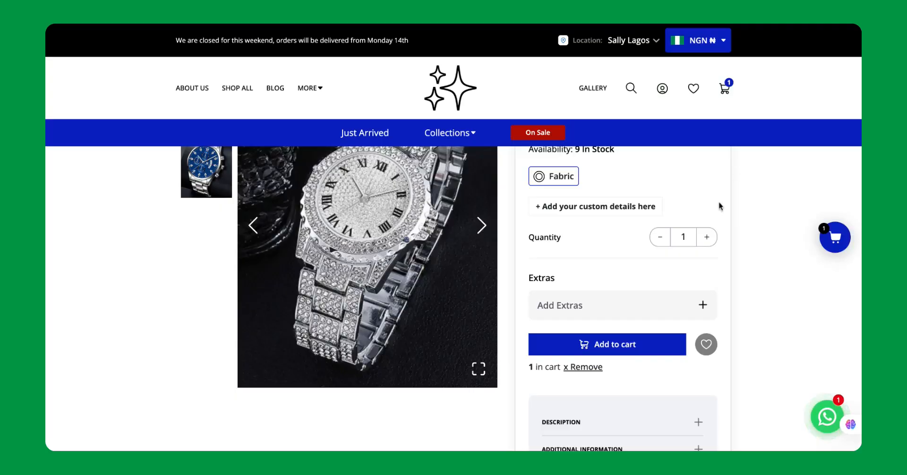
scroll(718, 204, "up", 3)
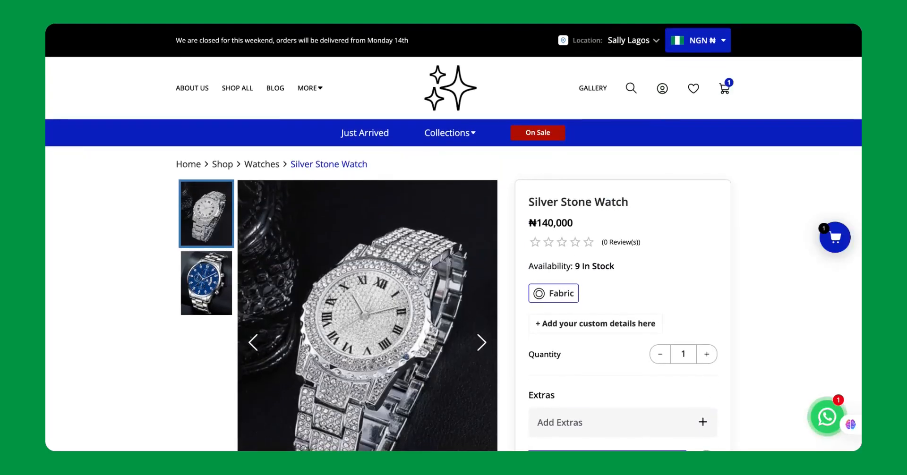